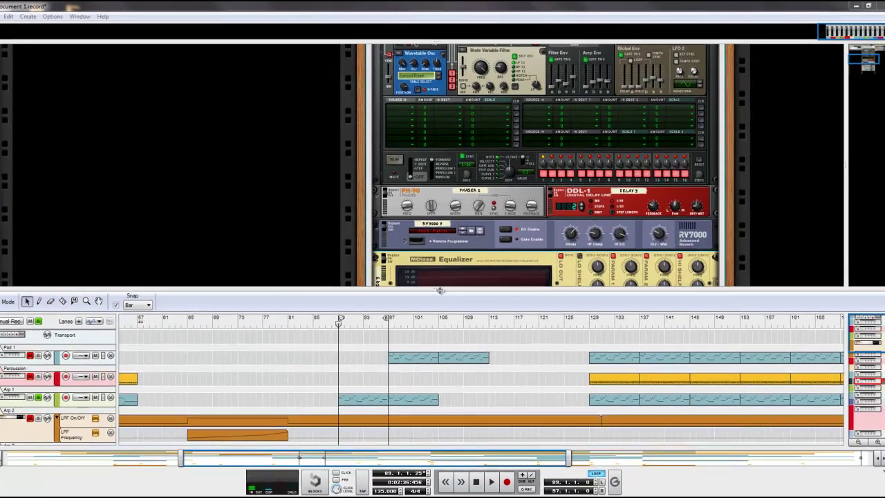
Resize the rack/sequencer divider and scroll the rack to the MClass Equalizer above the RPG-8.
{"action": "left_click_drag", "start_coordinate": [431, 289], "coordinate": [431, 244]}
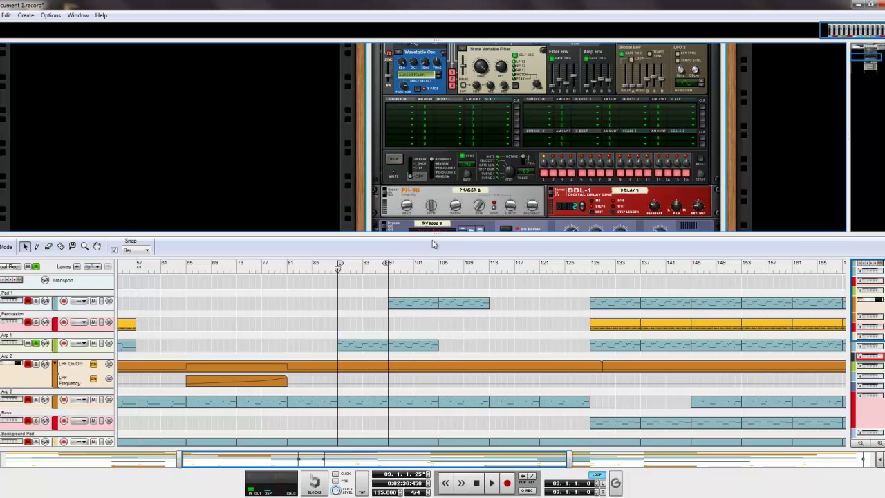
{"action": "scroll", "coordinate": [463, 163], "scroll_direction": "down", "scroll_amount": 3}
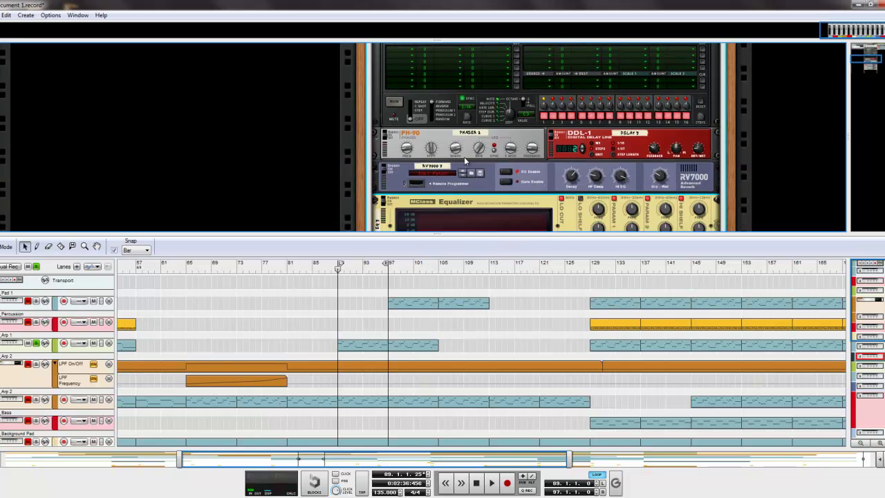
{"action": "scroll", "coordinate": [495, 199], "scroll_direction": "down", "scroll_amount": 1}
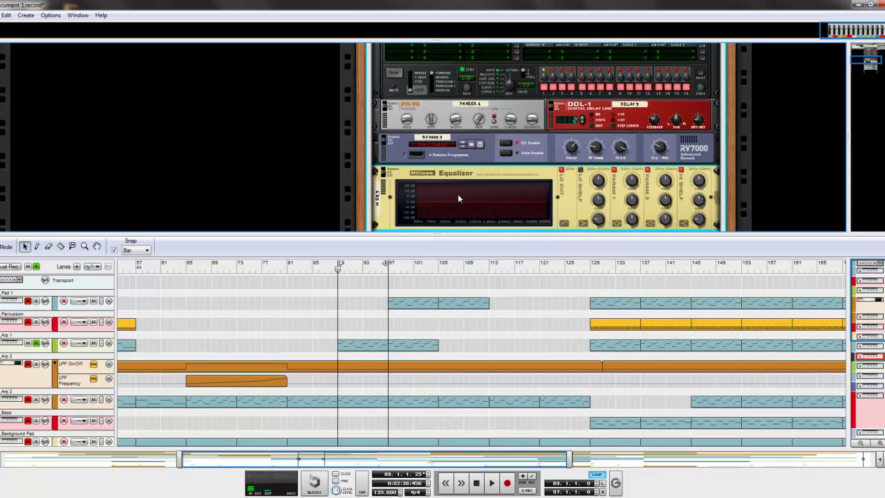
{"action": "scroll", "coordinate": [470, 193], "scroll_direction": "down", "scroll_amount": 2}
{"action": "scroll", "coordinate": [486, 187], "scroll_direction": "up", "scroll_amount": 2}
{"action": "left_click_drag", "start_coordinate": [455, 238], "coordinate": [455, 286]}
{"action": "scroll", "coordinate": [471, 138], "scroll_direction": "up", "scroll_amount": 3}
{"action": "scroll", "coordinate": [484, 139], "scroll_direction": "down", "scroll_amount": 5}
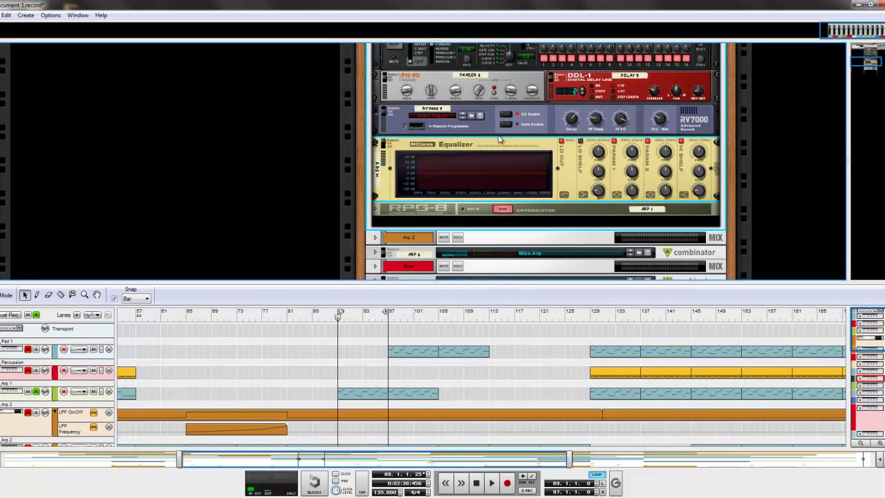
Stop the song, move the position to bar 89, and restart playback with the Equalizer in view.
{"action": "left_click", "coordinate": [476, 484]}
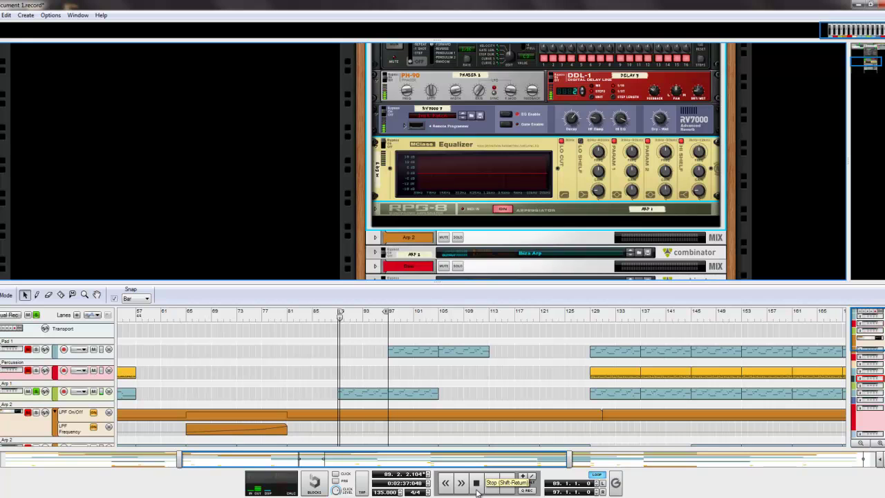
{"action": "left_click", "coordinate": [342, 319]}
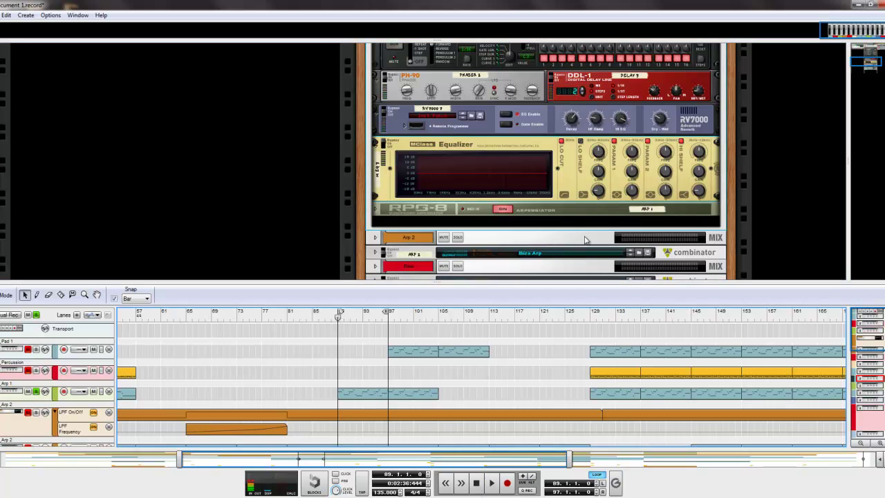
{"action": "scroll", "coordinate": [522, 179], "scroll_direction": "up", "scroll_amount": 10}
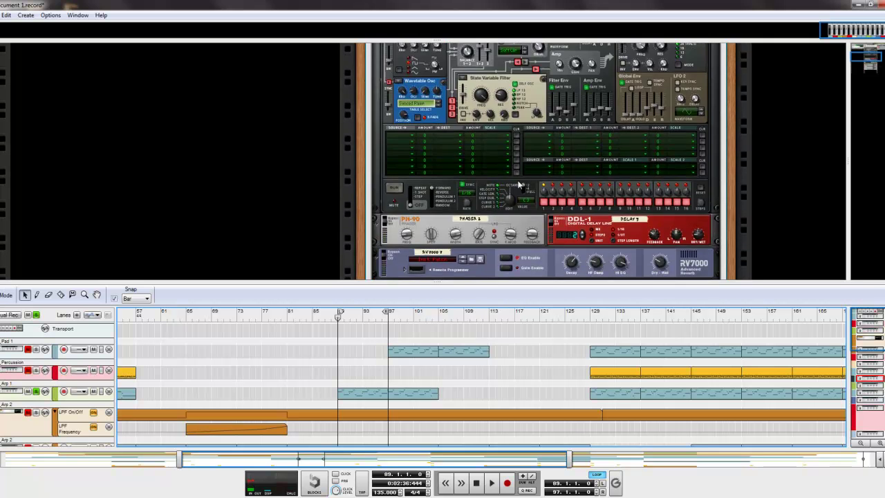
{"action": "scroll", "coordinate": [521, 176], "scroll_direction": "down", "scroll_amount": 5}
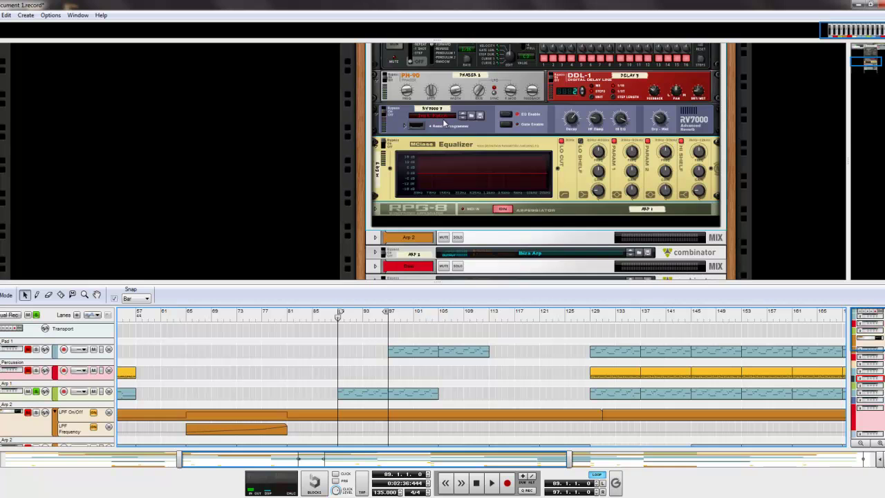
{"action": "scroll", "coordinate": [444, 123], "scroll_direction": "up", "scroll_amount": 8}
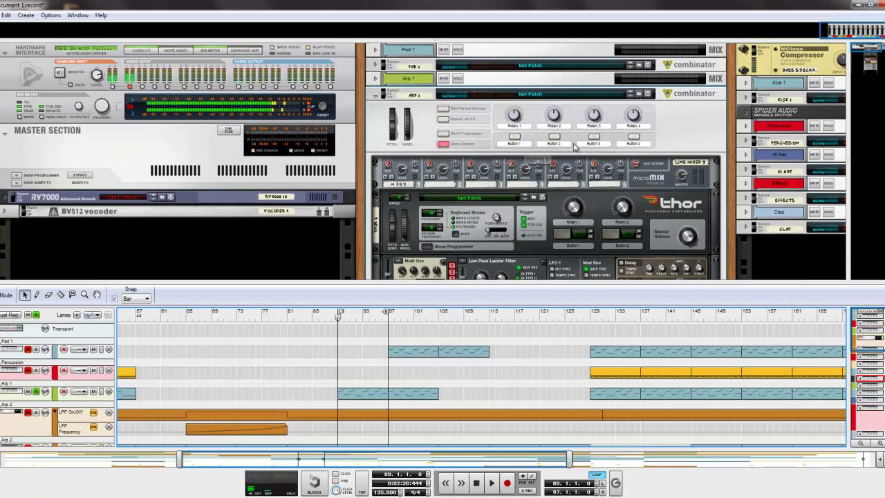
{"action": "scroll", "coordinate": [573, 143], "scroll_direction": "down", "scroll_amount": 7}
{"action": "scroll", "coordinate": [574, 142], "scroll_direction": "down", "scroll_amount": 3}
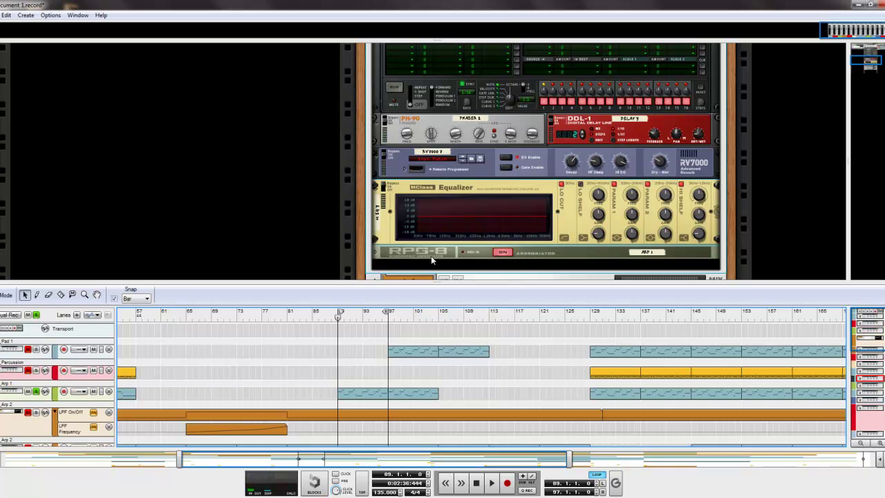
{"action": "scroll", "coordinate": [502, 213], "scroll_direction": "down", "scroll_amount": 2}
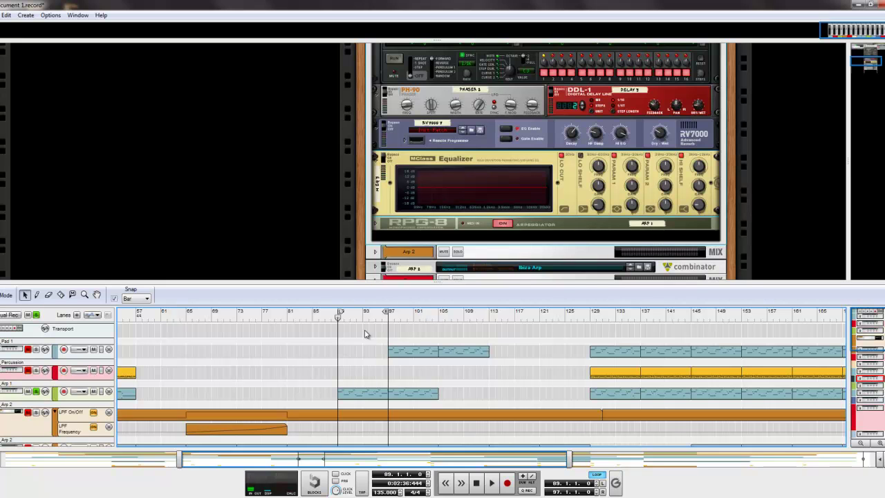
{"action": "key", "text": "space"}
Boost Equalizer Parametric 1 by 18 dB with Q 32, centred around 252 Hz.
{"action": "left_click", "coordinate": [386, 159]}
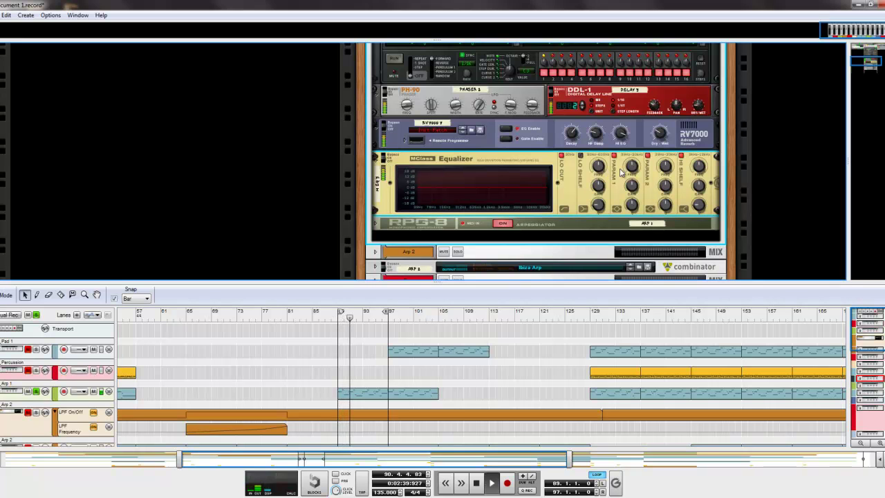
{"action": "left_click_drag", "start_coordinate": [631, 191], "coordinate": [634, 119]}
{"action": "left_click_drag", "start_coordinate": [632, 205], "coordinate": [631, 107]}
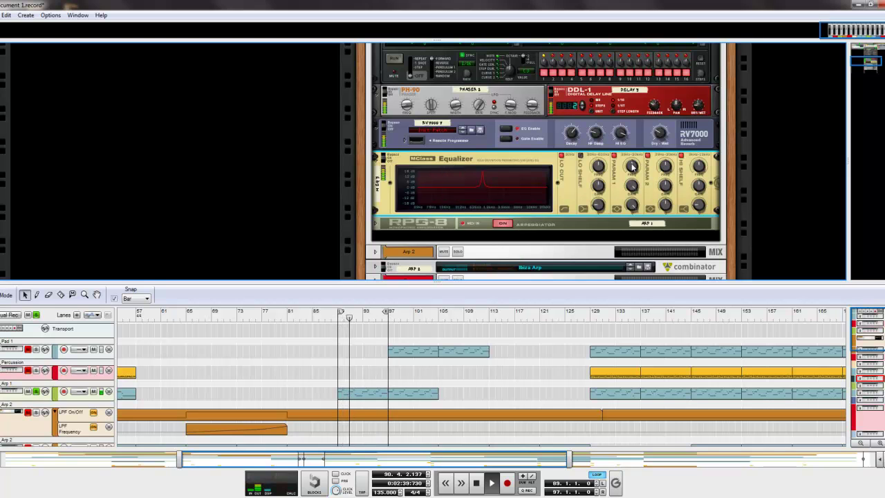
{"action": "left_click_drag", "start_coordinate": [631, 166], "coordinate": [600, 267]}
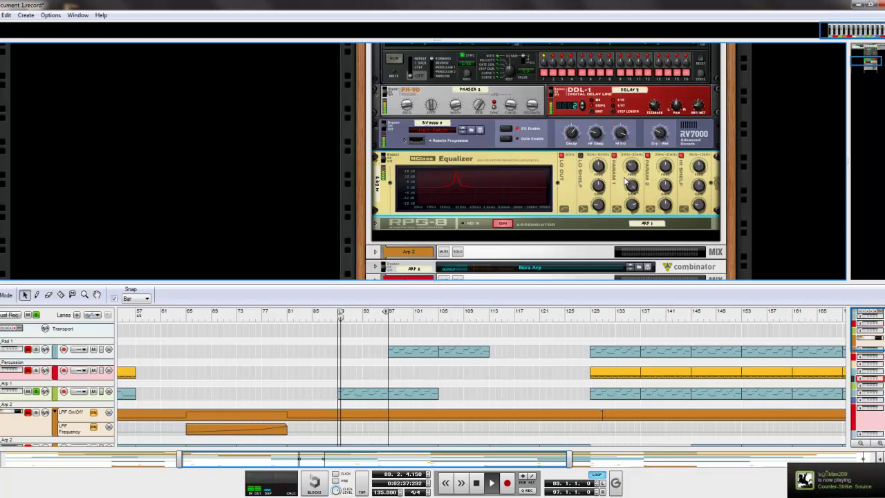
{"action": "mouse_move", "coordinate": [635, 169]}
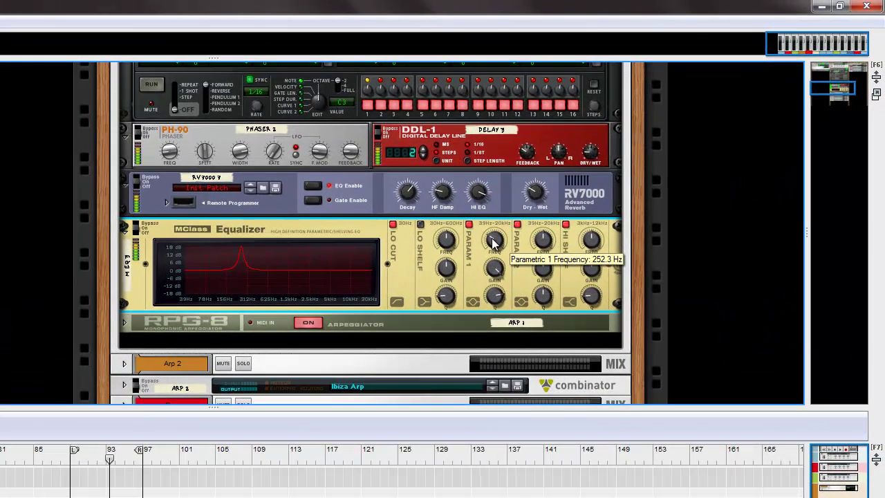
Make Param 1 a notch near 244 Hz, boost Param 2, and lower the high shelf to 5.2 kHz.
{"action": "left_click_drag", "start_coordinate": [632, 167], "coordinate": [633, 172]}
{"action": "left_click_drag", "start_coordinate": [494, 269], "coordinate": [512, 288]}
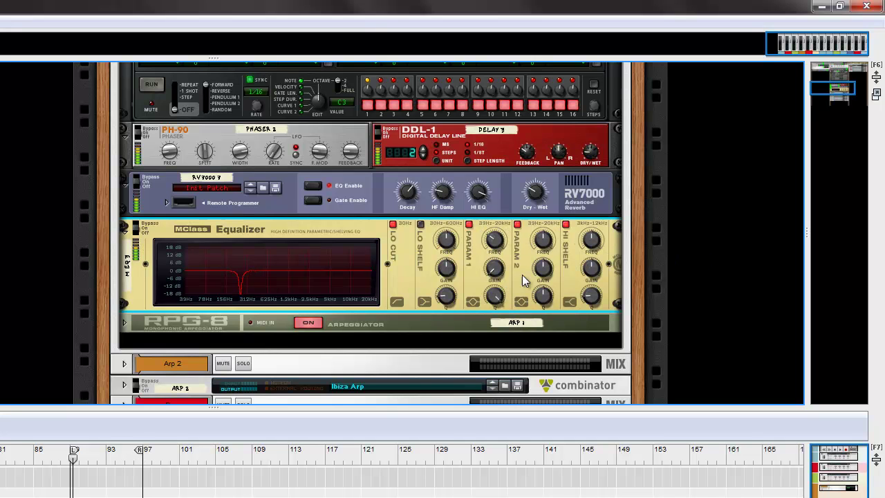
{"action": "mouse_move", "coordinate": [544, 270]}
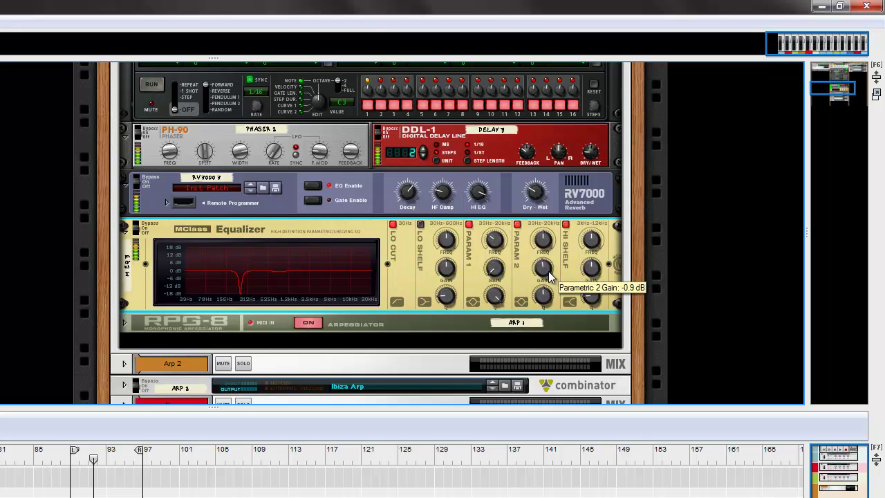
{"action": "left_click_drag", "start_coordinate": [551, 272], "coordinate": [547, 178]}
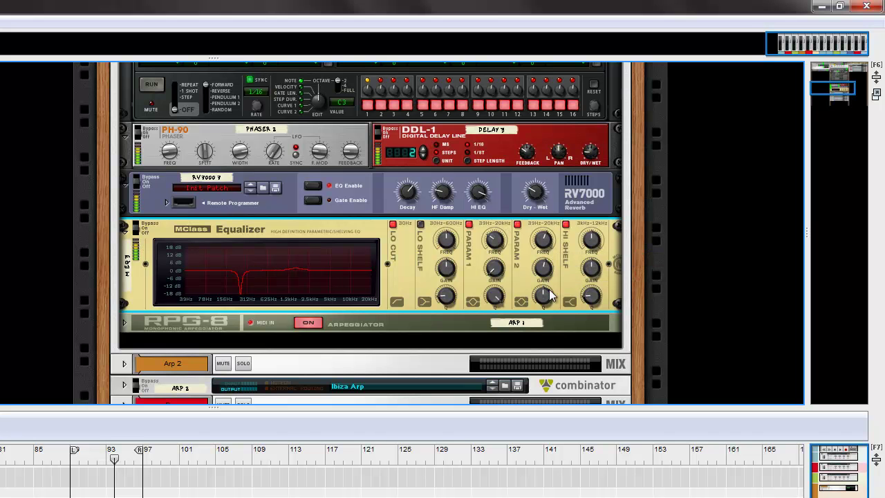
{"action": "left_click_drag", "start_coordinate": [544, 271], "coordinate": [588, 363]}
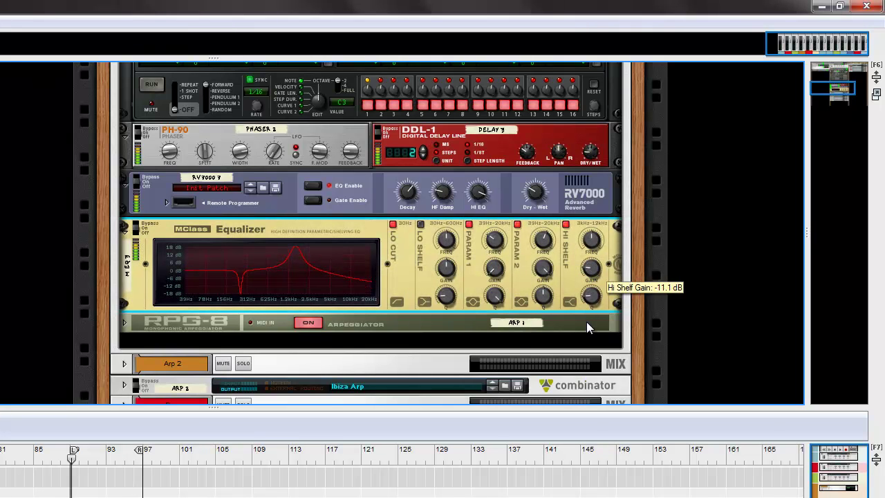
{"action": "left_click_drag", "start_coordinate": [591, 239], "coordinate": [632, 493]}
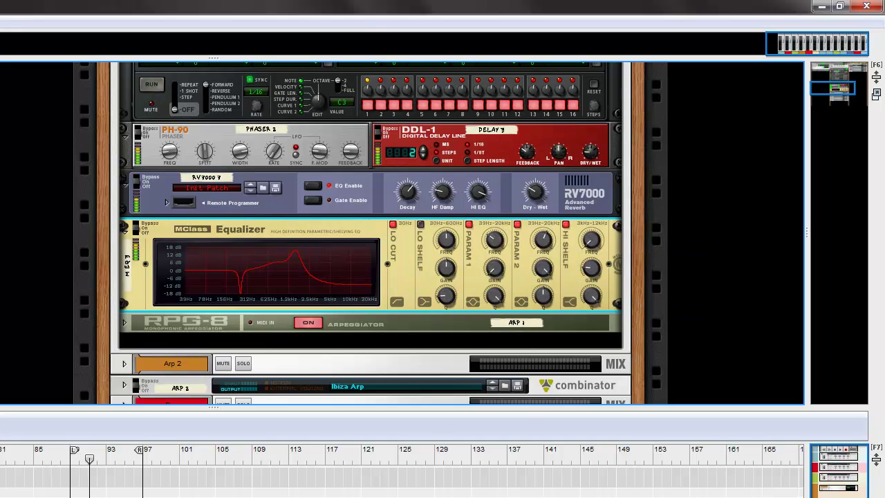
Reset Param 2 gain to 0 dB, then nudge it up to about 2 dB.
{"action": "left_click", "coordinate": [544, 276], "text": "ctrl"}
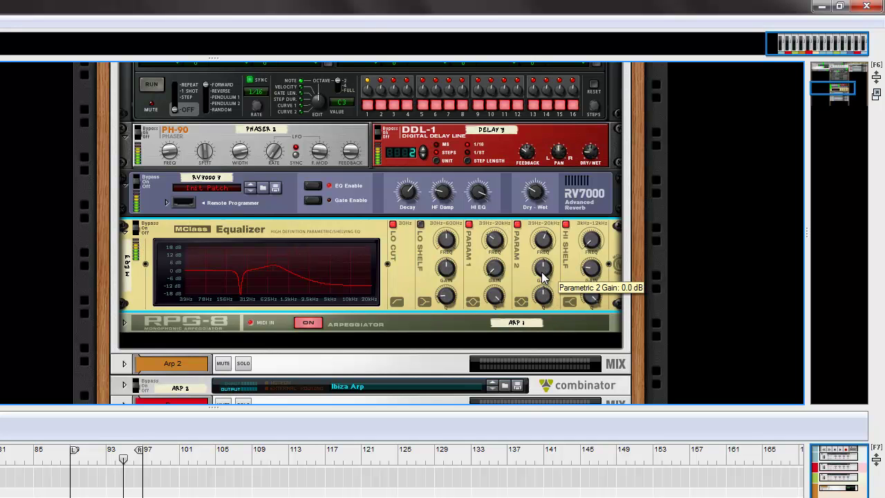
{"action": "left_click", "coordinate": [591, 296], "text": "ctrl"}
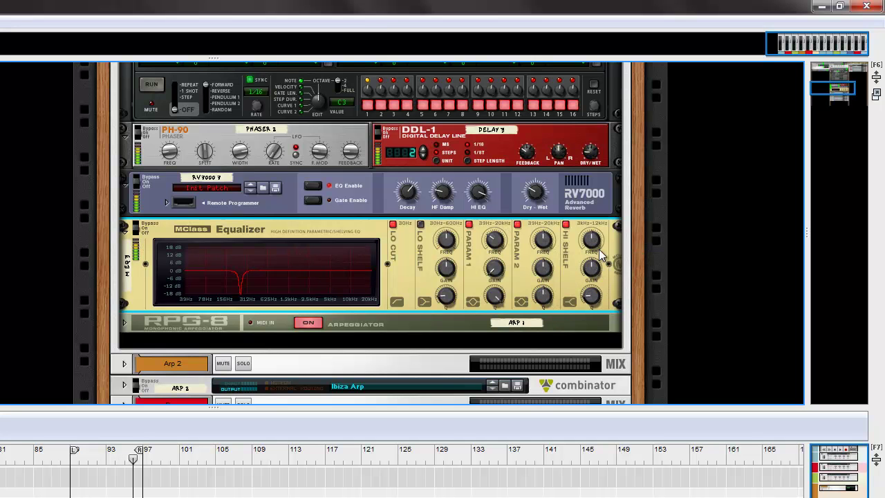
{"action": "left_click_drag", "start_coordinate": [549, 272], "coordinate": [548, 268]}
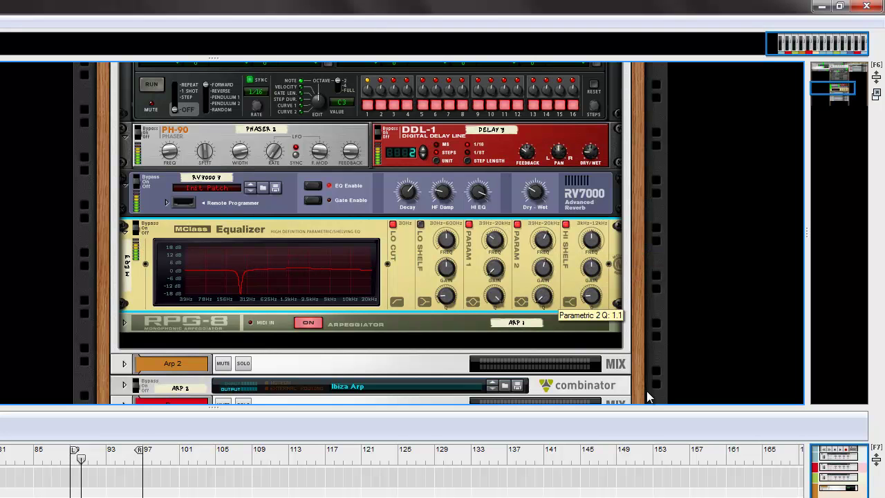
{"action": "left_click_drag", "start_coordinate": [554, 274], "coordinate": [557, 271]}
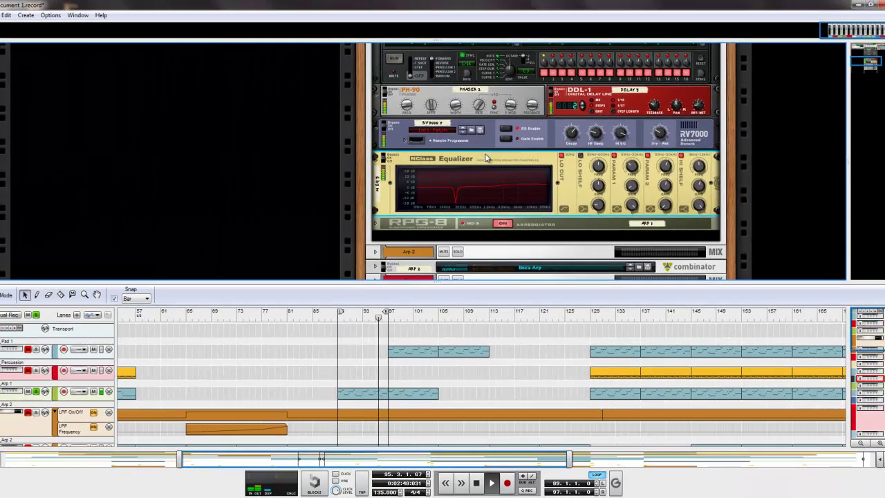
{"action": "scroll", "coordinate": [354, 228], "scroll_direction": "up", "scroll_amount": 3}
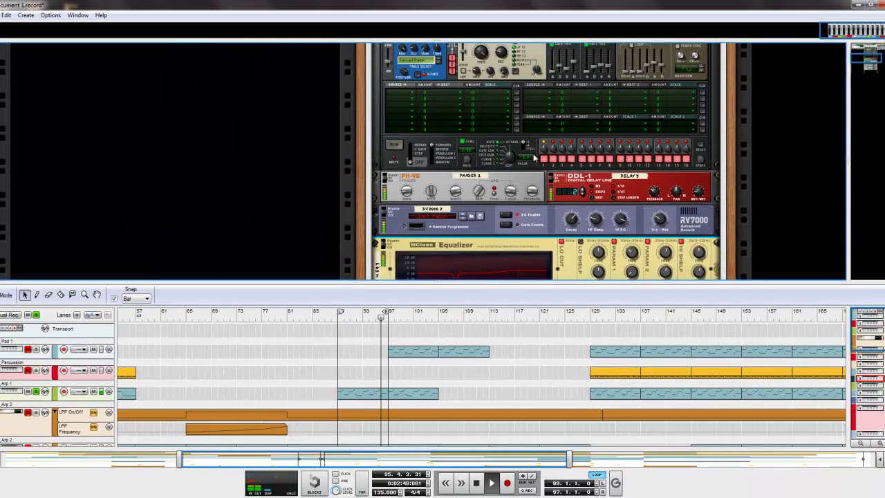
Switch the MClass Equalizer from Bypass to On and return playback to bar 89.
{"action": "scroll", "coordinate": [533, 159], "scroll_direction": "down", "scroll_amount": 3}
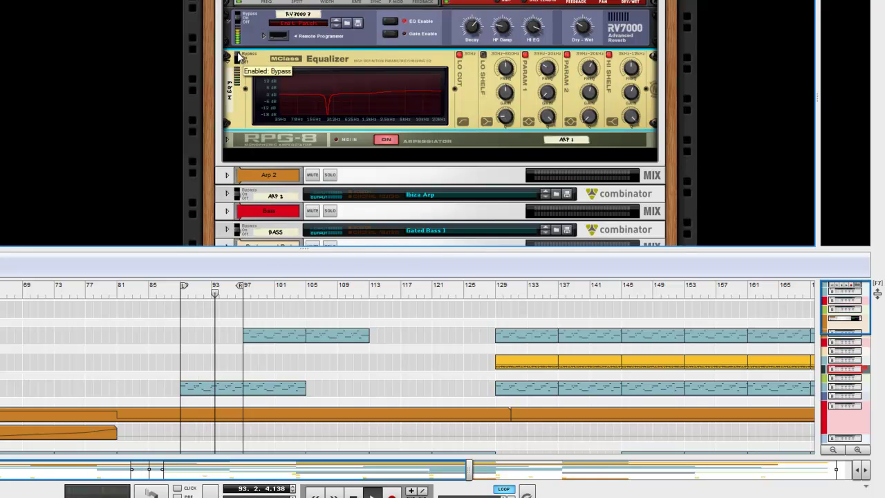
{"action": "left_click", "coordinate": [238, 59]}
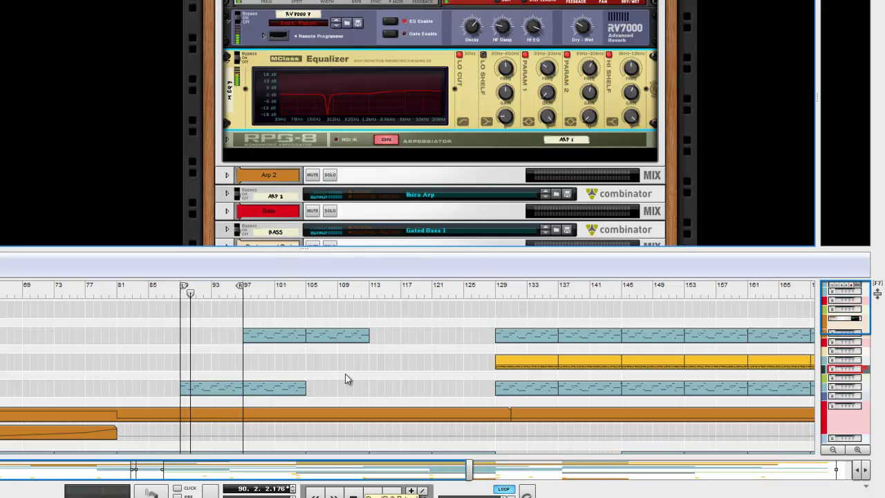
{"action": "left_click", "coordinate": [180, 292]}
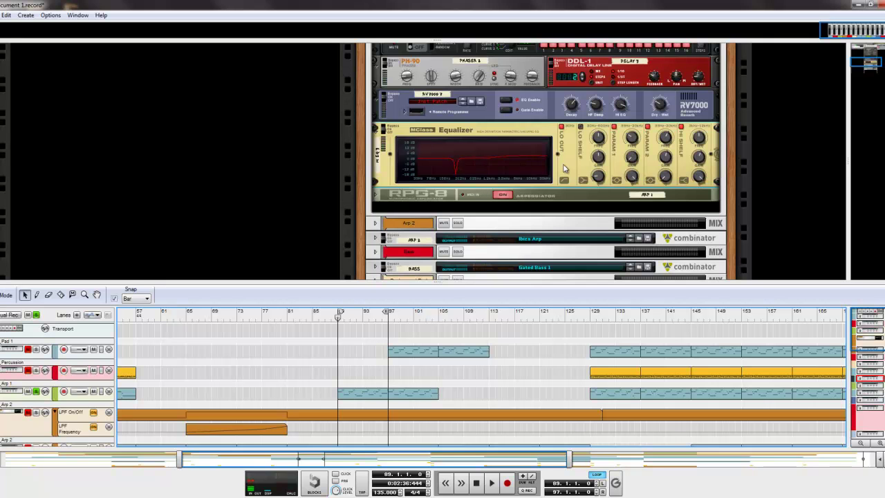
{"action": "scroll", "coordinate": [563, 168], "scroll_direction": "up", "scroll_amount": 10}
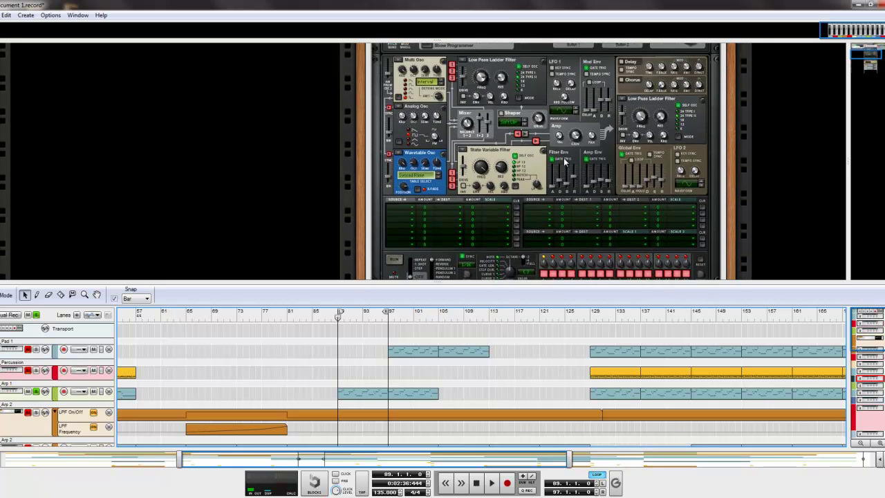
{"action": "scroll", "coordinate": [564, 161], "scroll_direction": "up", "scroll_amount": 5}
{"action": "scroll", "coordinate": [563, 155], "scroll_direction": "down", "scroll_amount": 12}
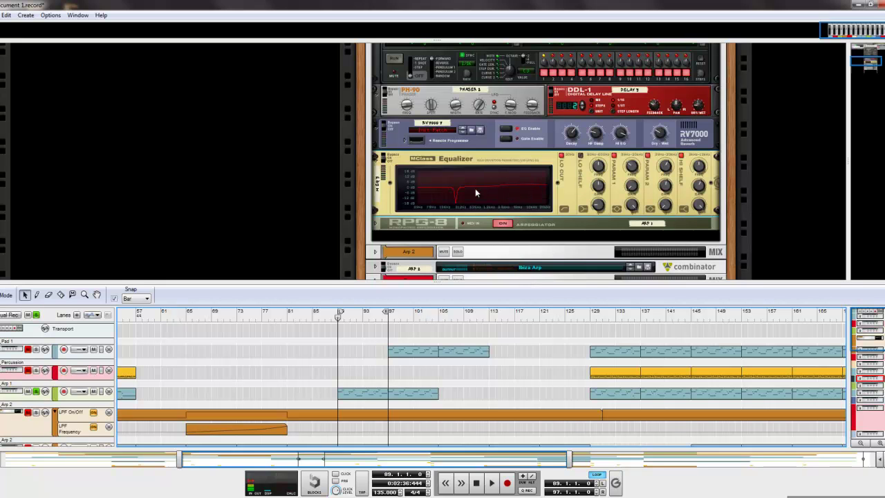
{"action": "scroll", "coordinate": [527, 176], "scroll_direction": "up", "scroll_amount": 10}
{"action": "scroll", "coordinate": [526, 175], "scroll_direction": "down", "scroll_amount": 10}
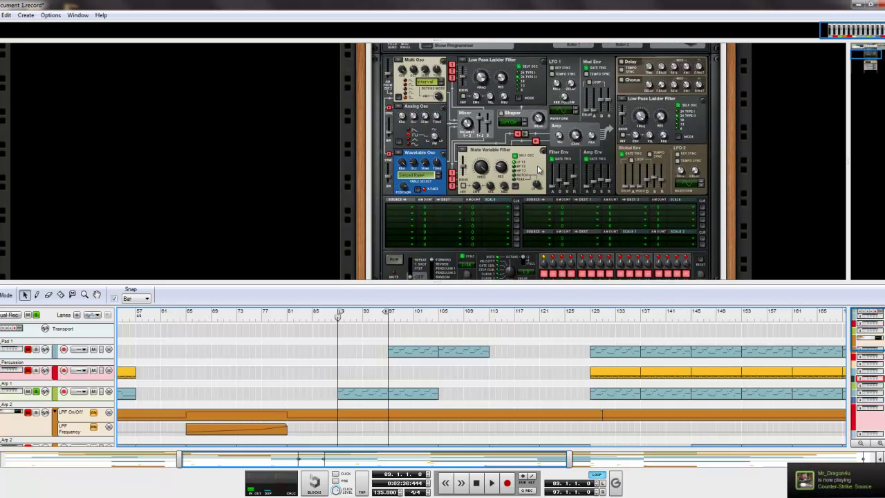